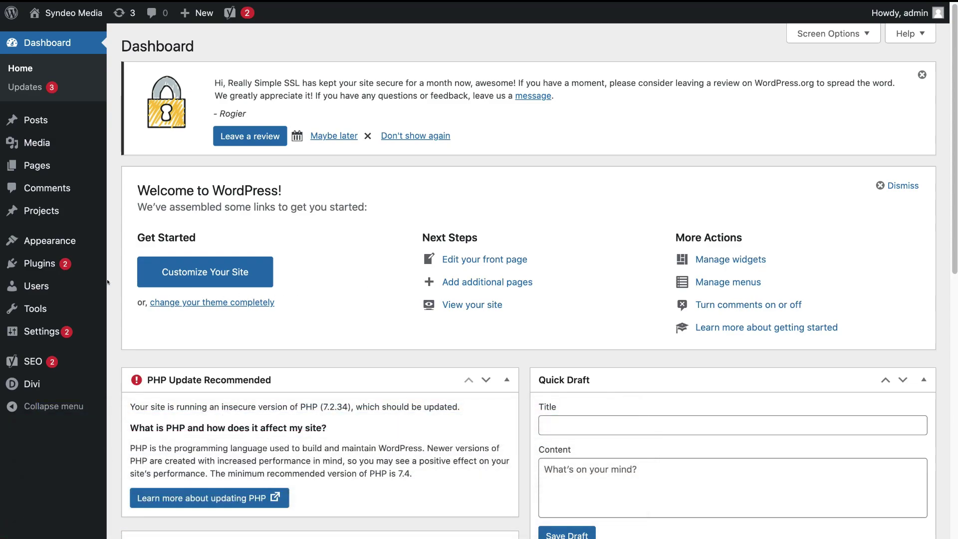
Search Add New plugins for 'updraft', install and activate UpdraftPlus, and open its Backup/Restore page
mouse_move(36, 265)
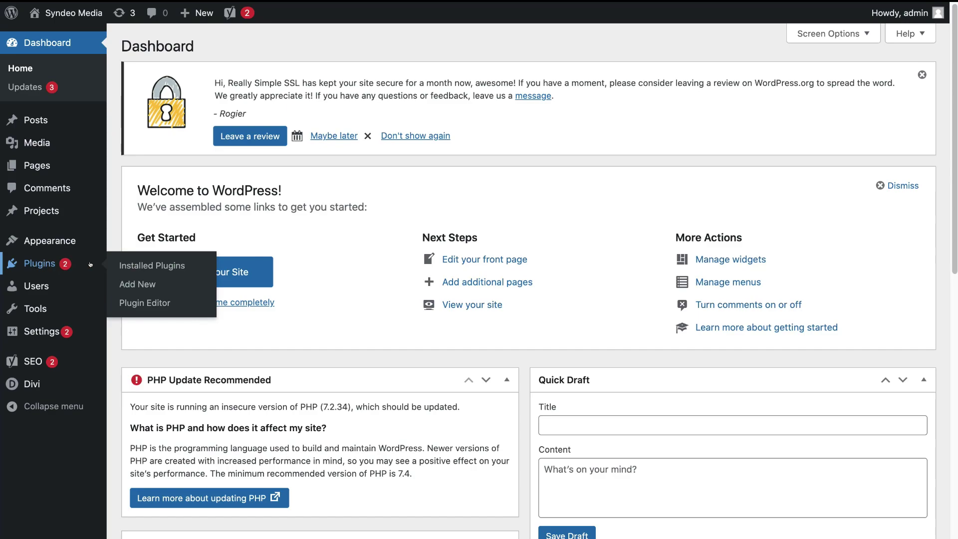
click(172, 284)
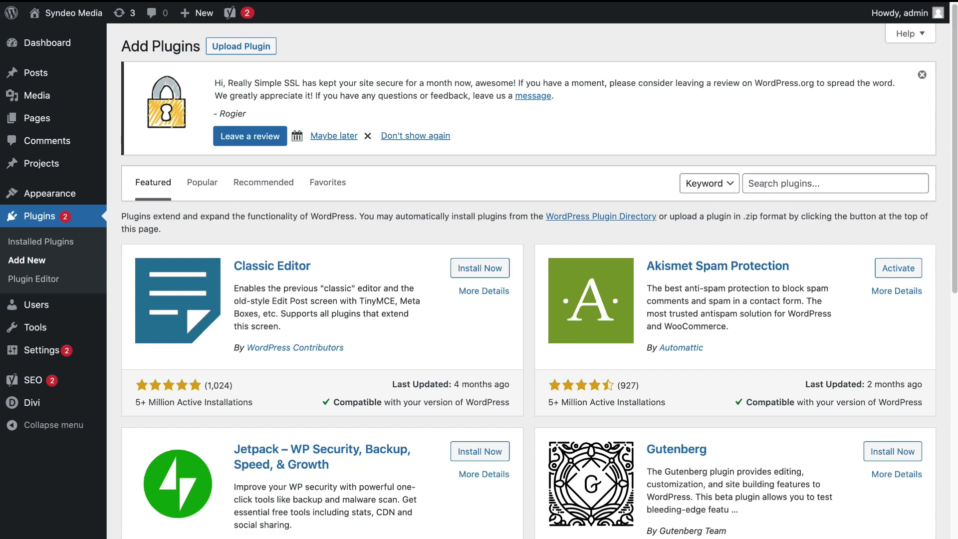
click(820, 183)
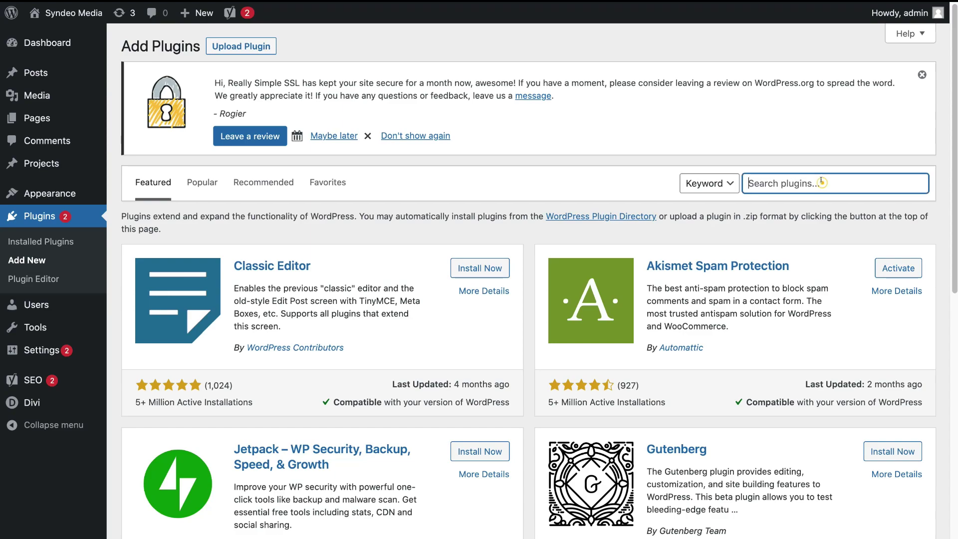
text(updraft)
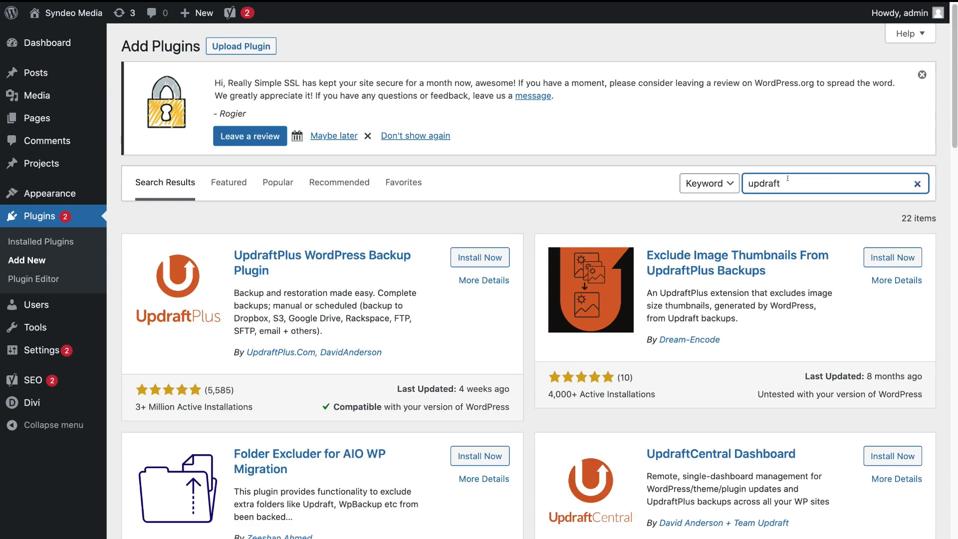
click(474, 258)
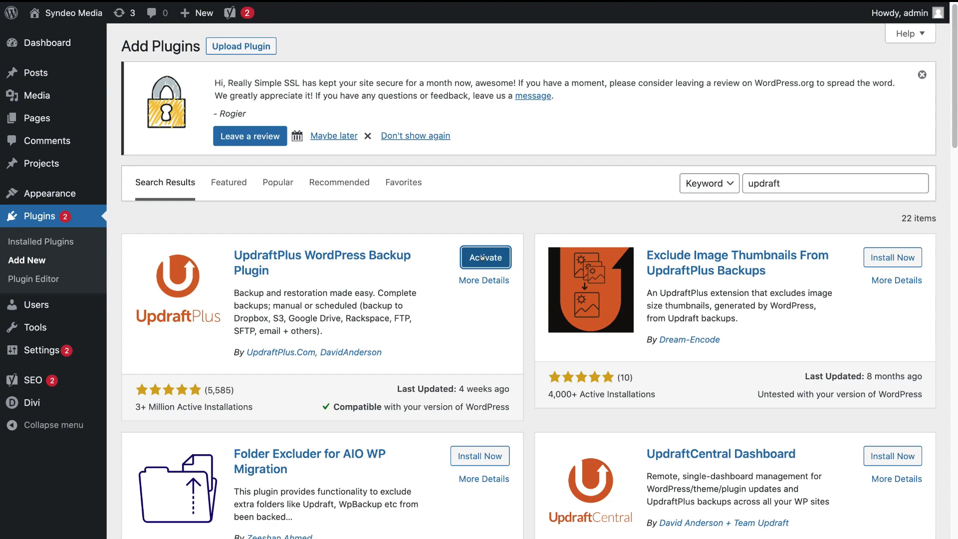
click(482, 258)
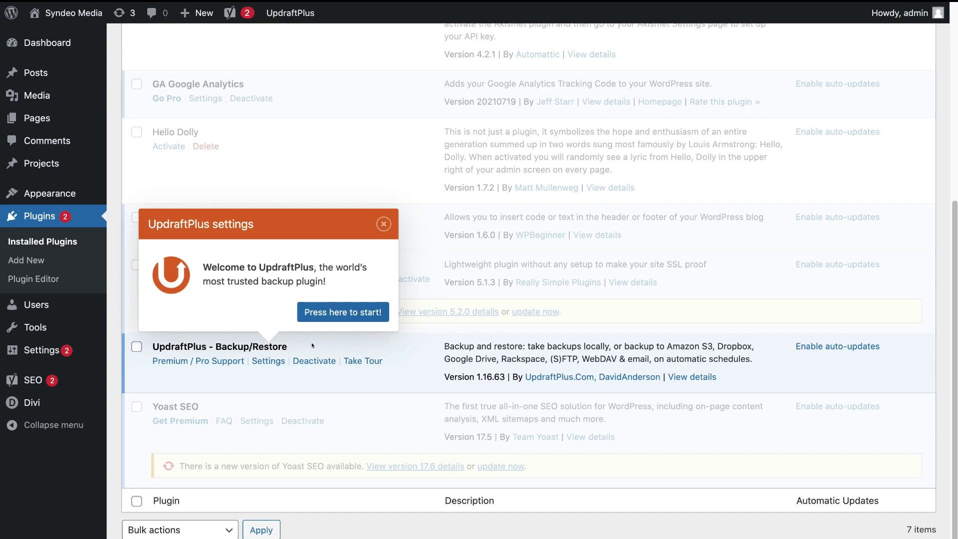
click(275, 360)
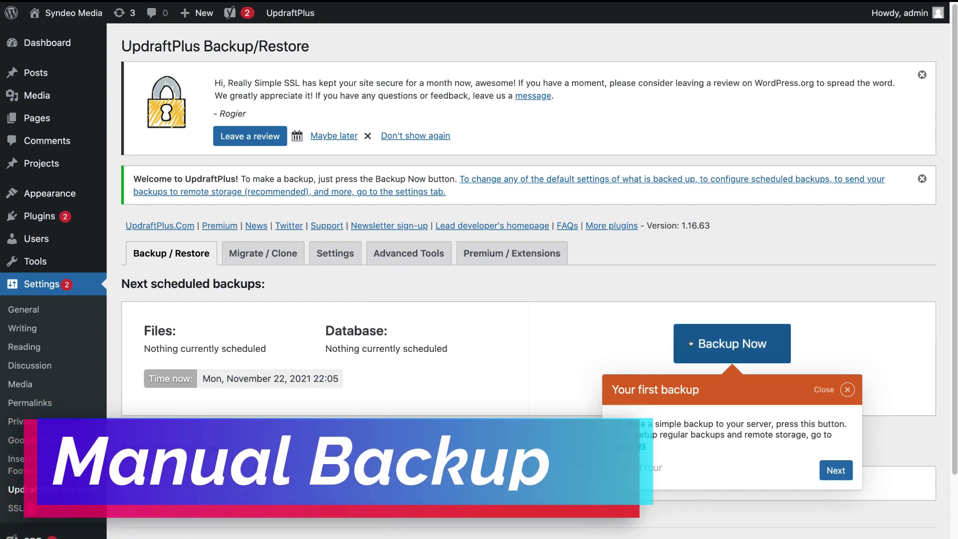
Run a first manual UpdraftPlus backup of the database and files, then dismiss the finished notice
click(762, 343)
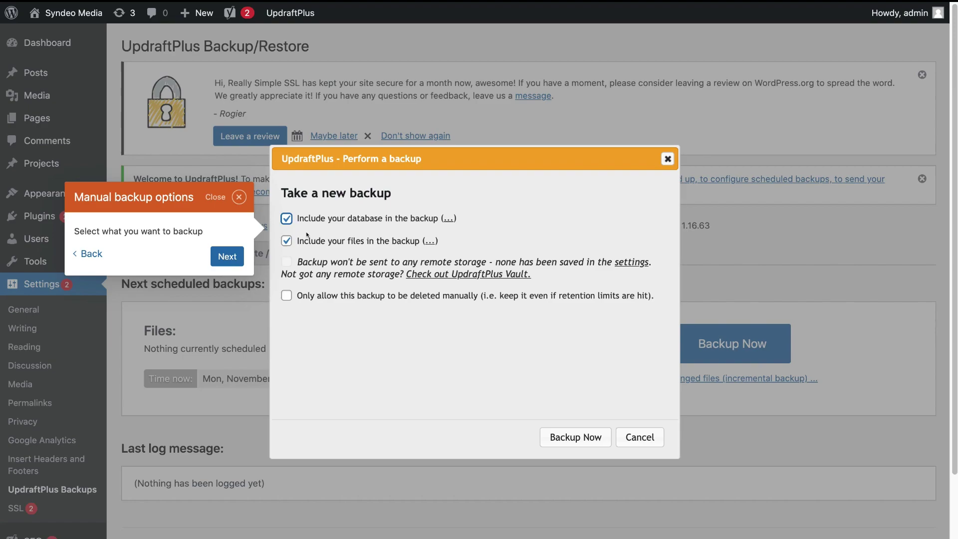
click(576, 438)
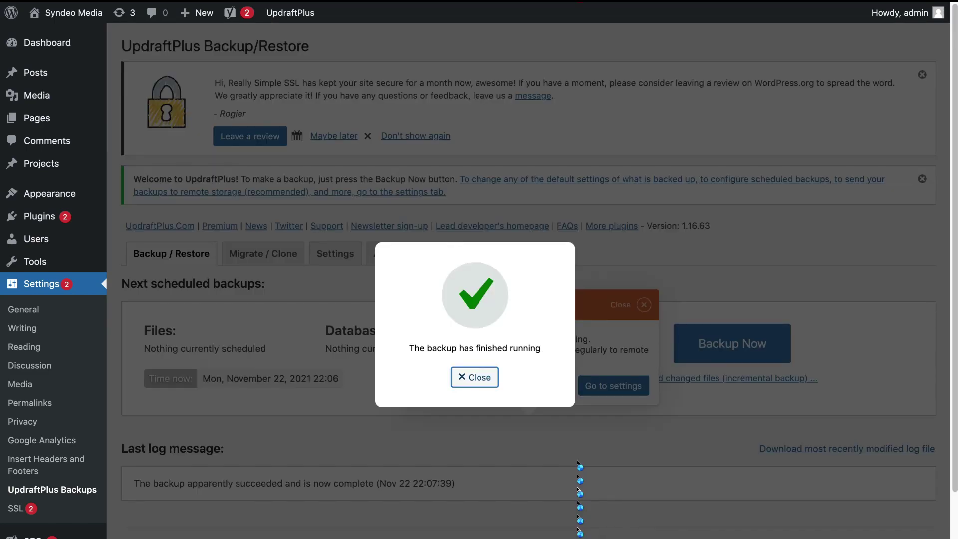
key(Escape)
scroll(564, 469, down, 3)
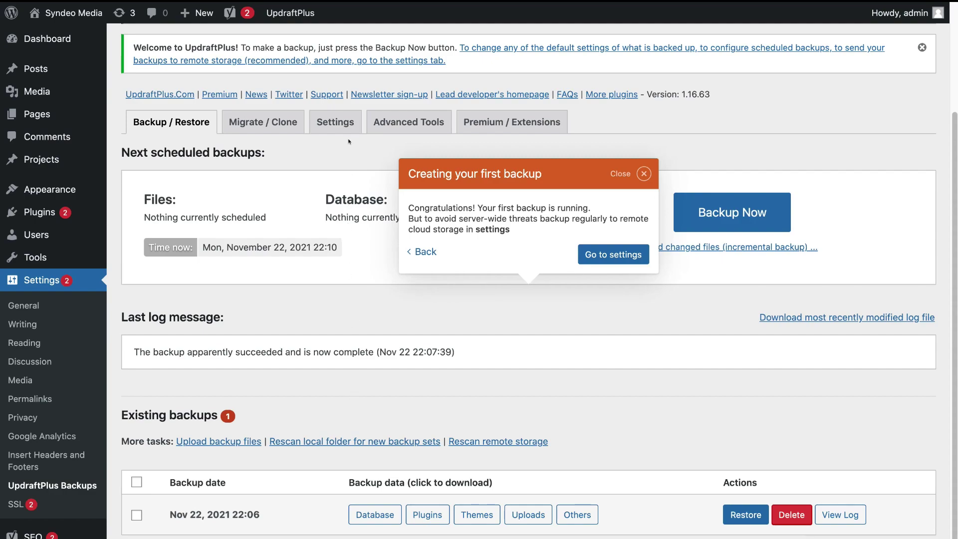
Schedule files and database backups Fortnightly and raise both retention counts from 2 to 4
click(339, 123)
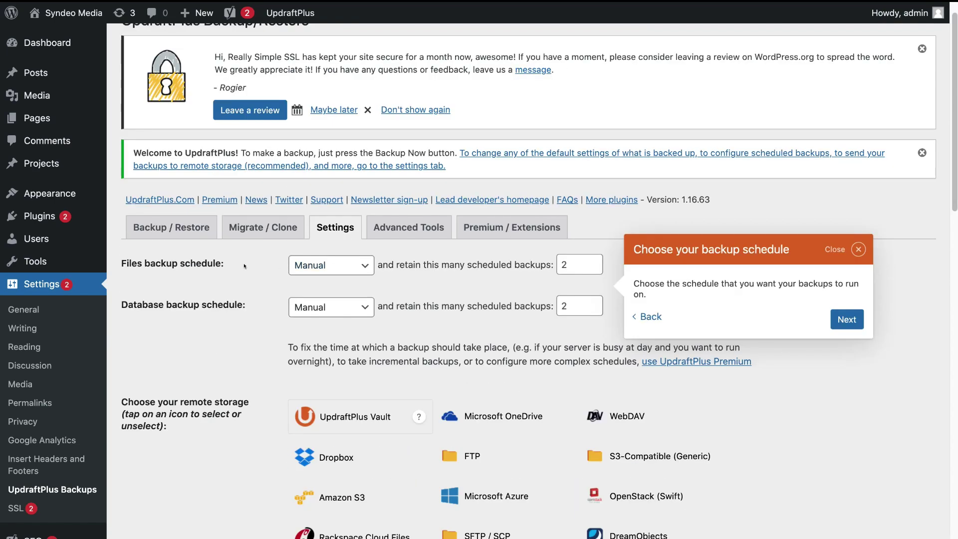
click(355, 262)
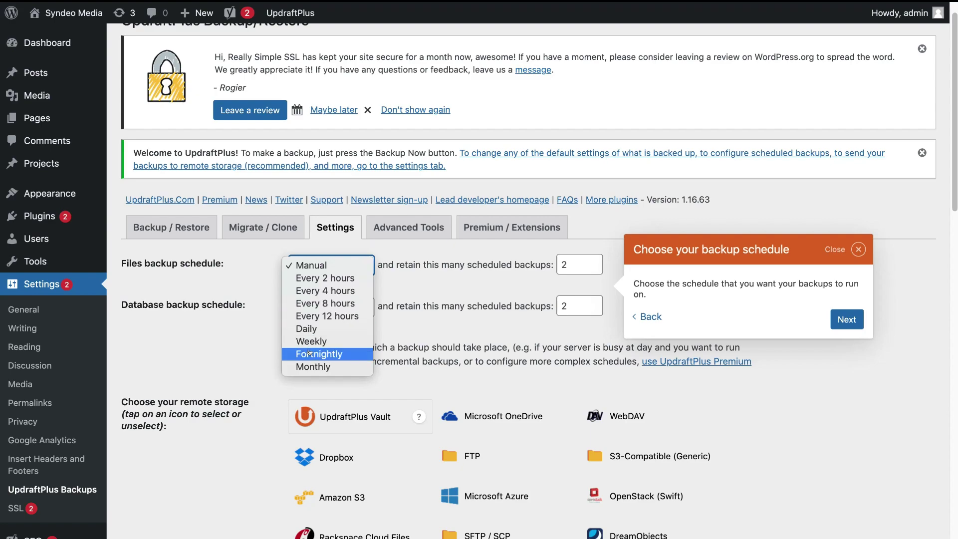
click(338, 353)
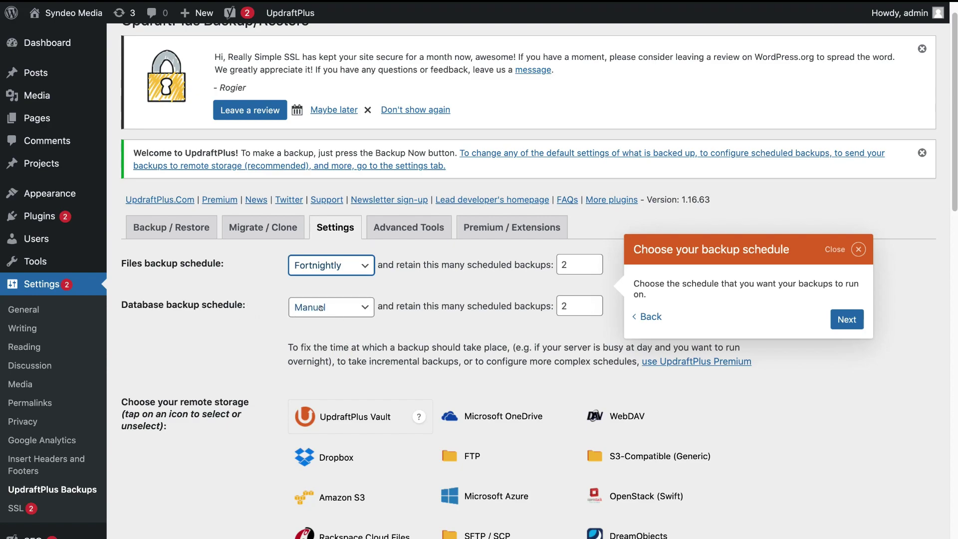
click(358, 307)
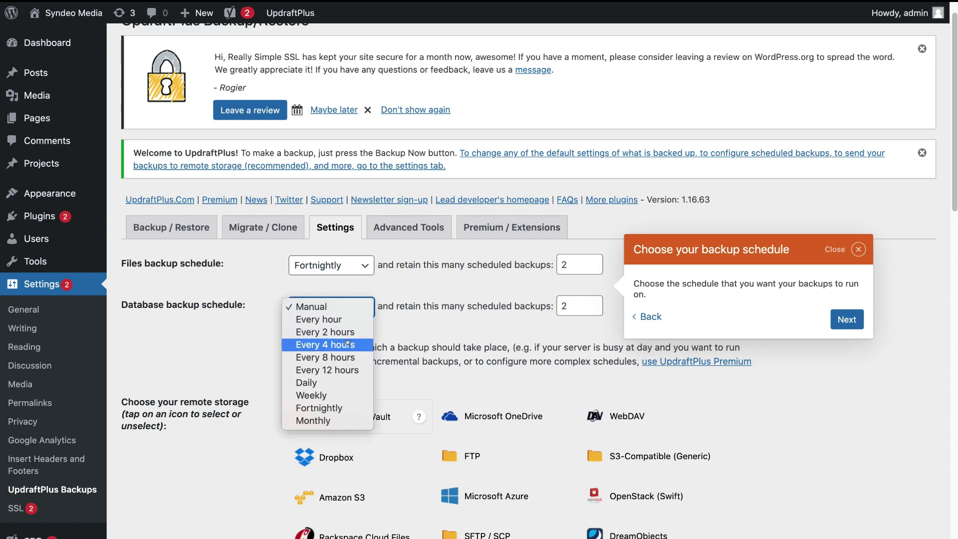
click(336, 407)
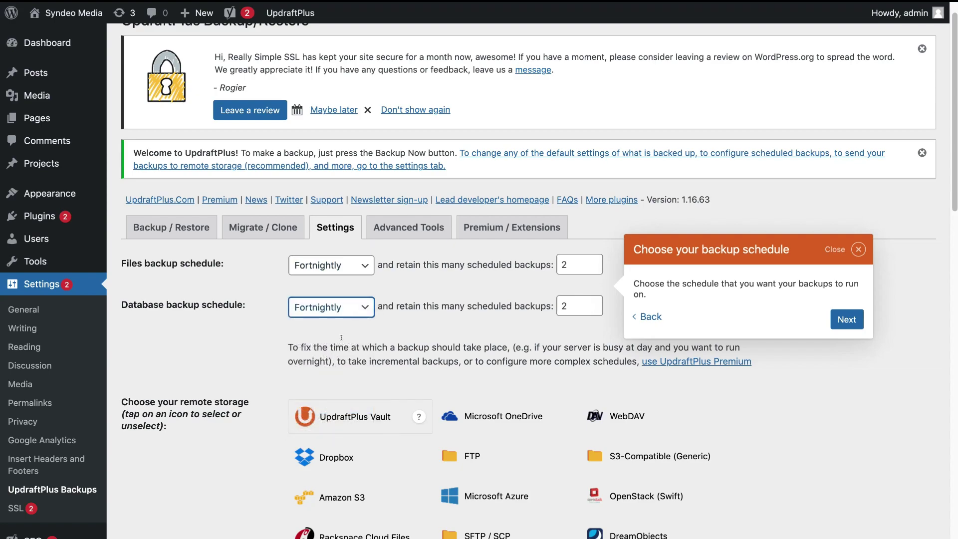
double_click(572, 264)
text(4)
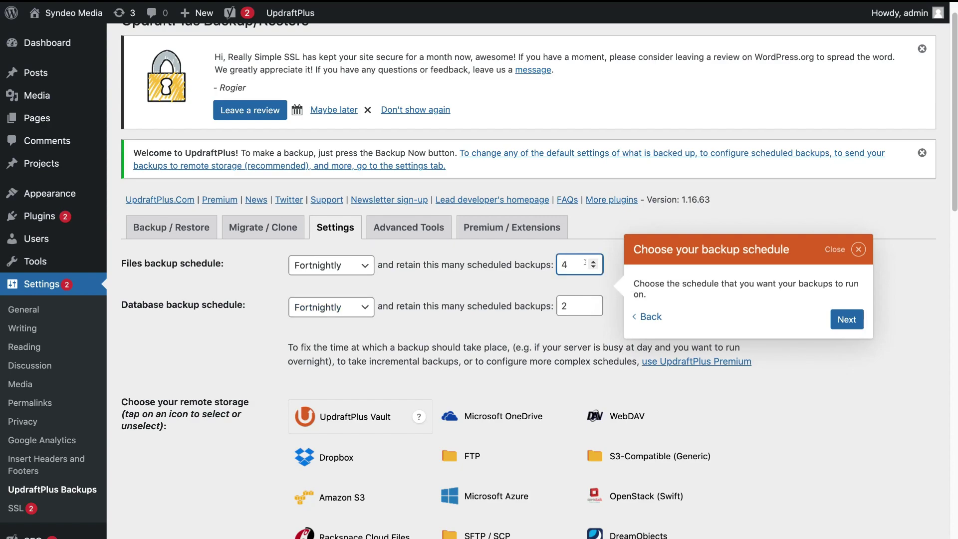
double_click(575, 304)
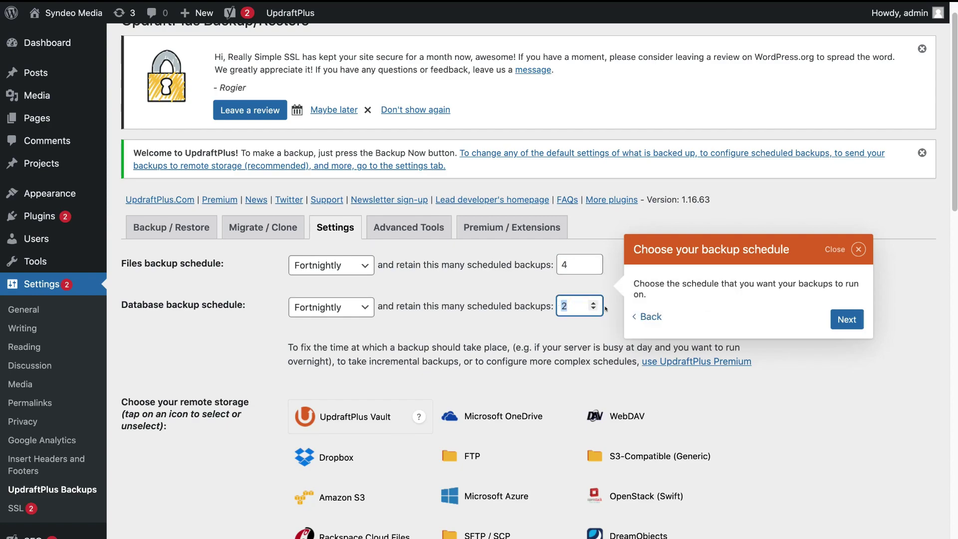
text(4)
Select Google Drive as remote storage and check its UpdraftPlus backup folder setting
scroll(370, 346, up, 1)
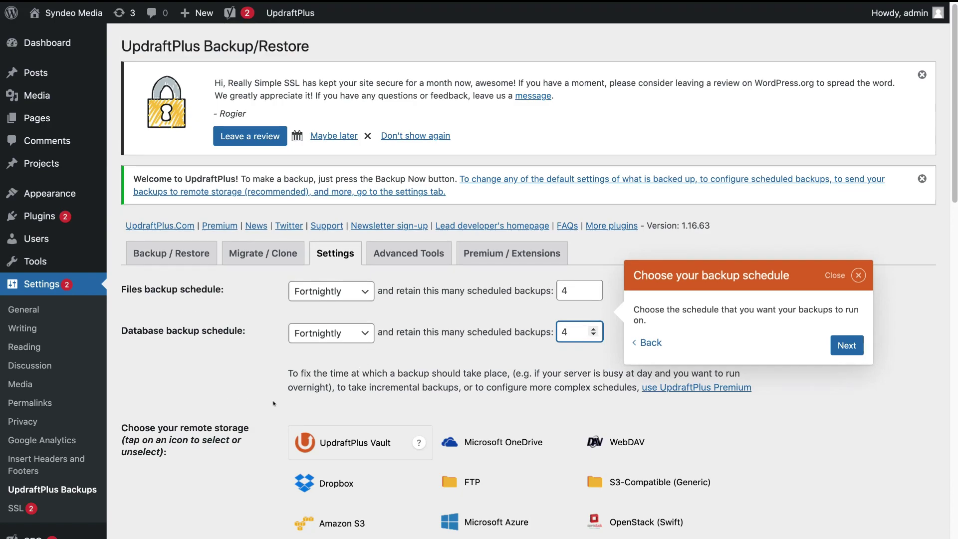
scroll(273, 403, down, 6)
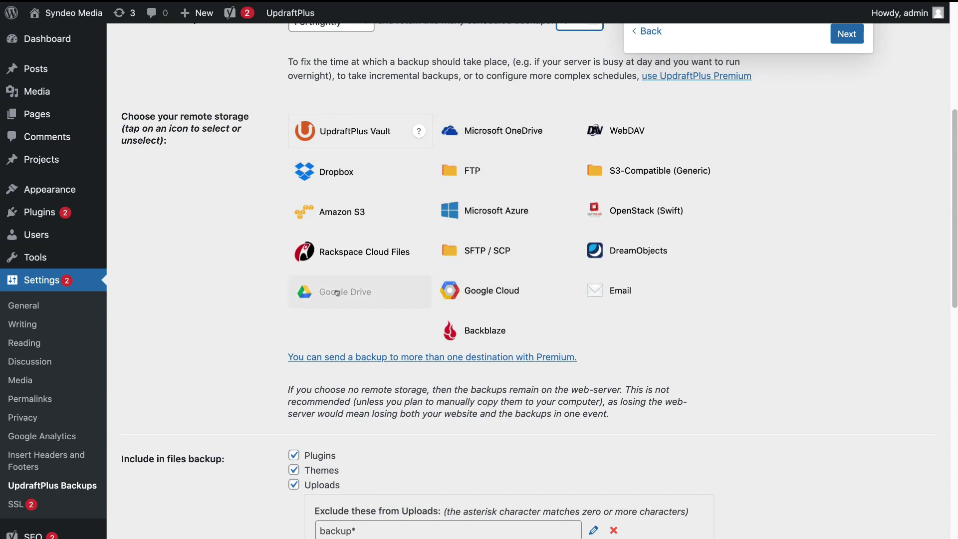
click(392, 286)
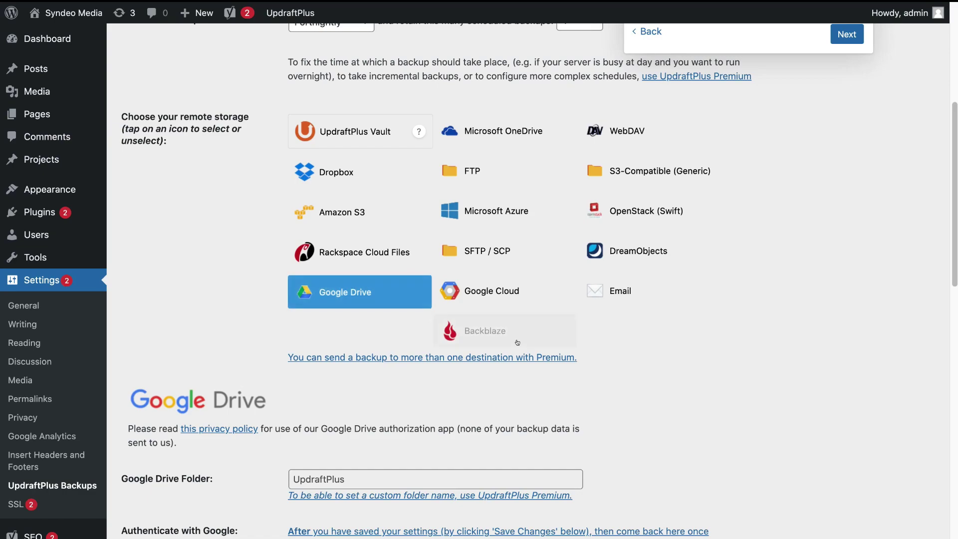
scroll(518, 342, down, 6)
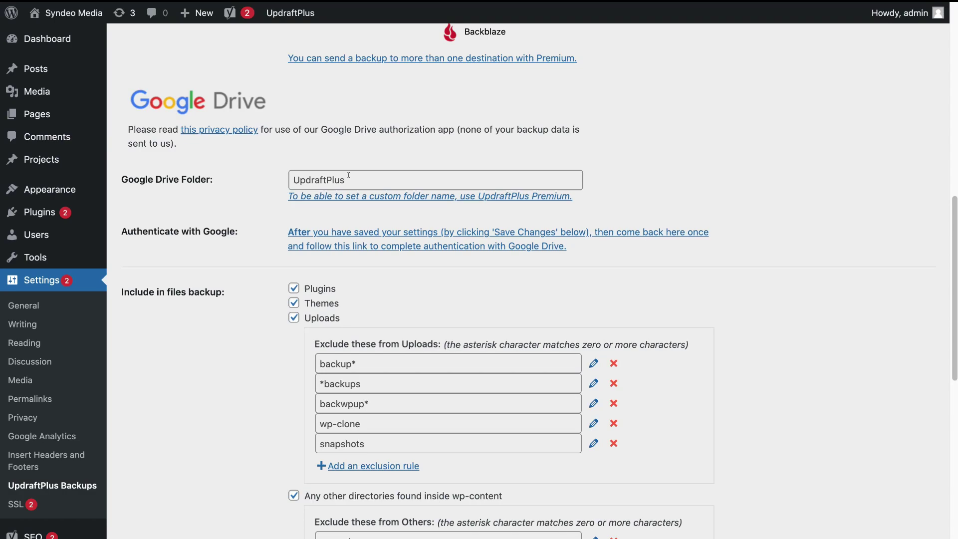
Save the UpdraftPlus settings and follow the Google Drive authorisation link
scroll(719, 295, down, 10)
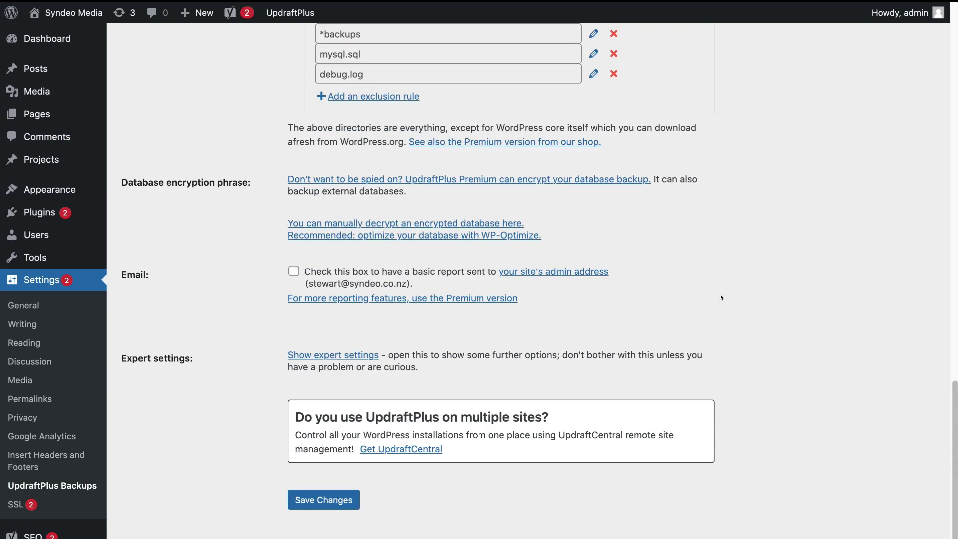
scroll(724, 299, down, 1)
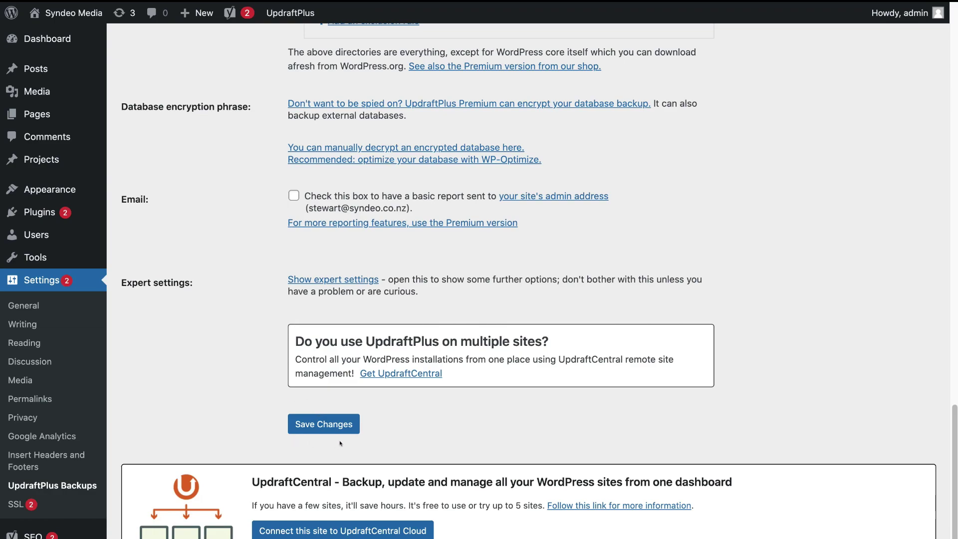
click(349, 421)
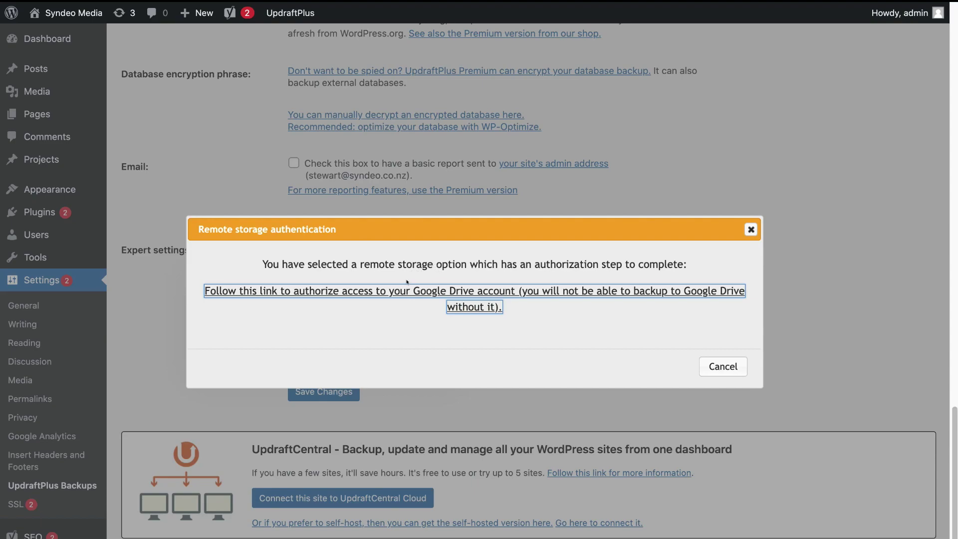
click(463, 291)
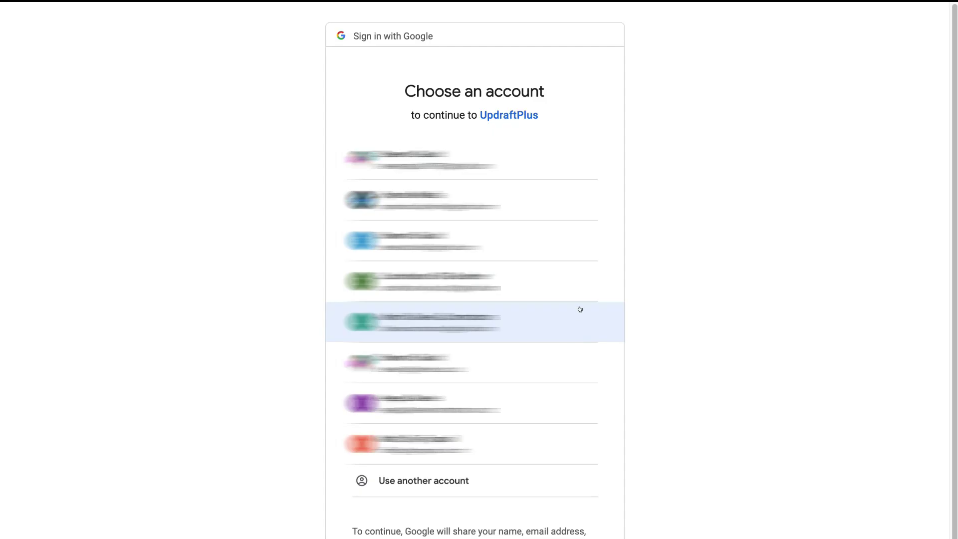
Choose the Google account, allow UpdraftPlus Drive access, and complete the setup
click(572, 199)
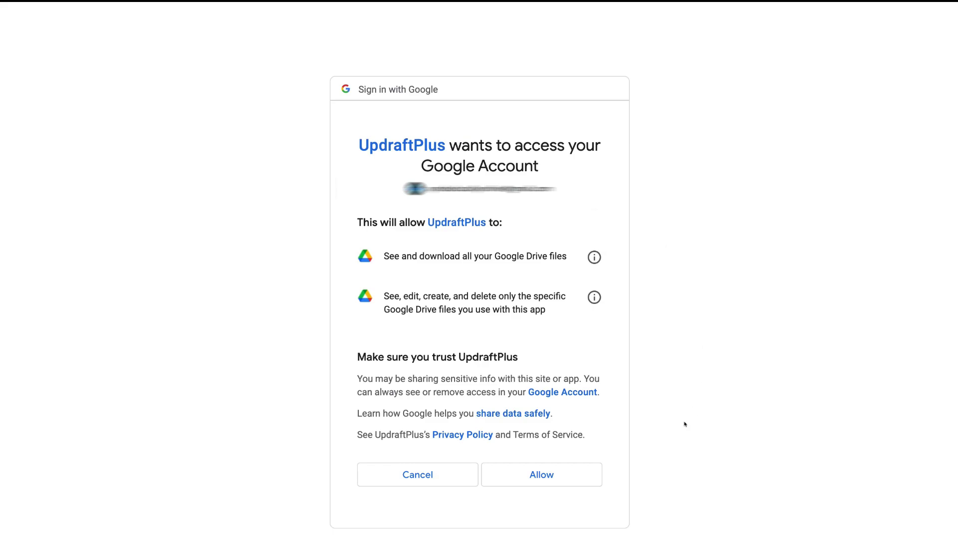
click(577, 475)
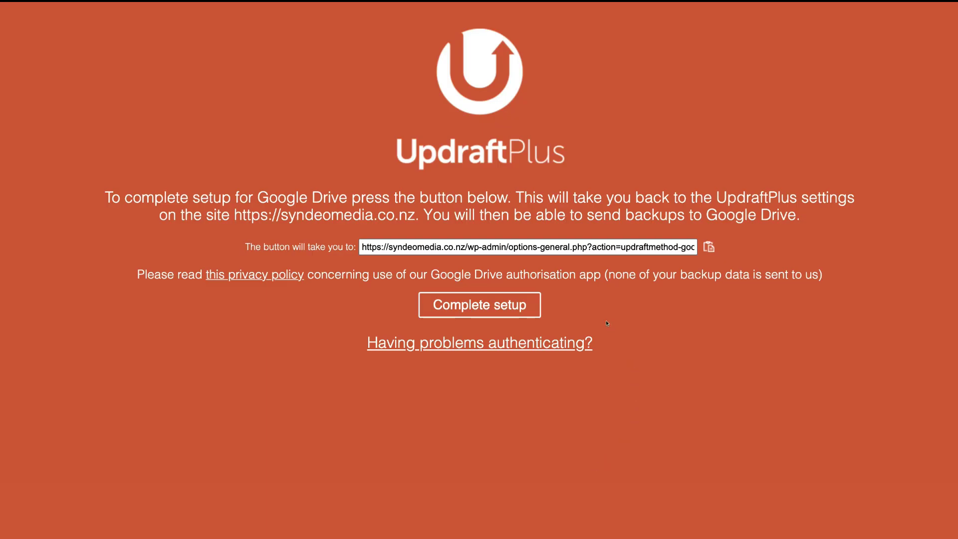
click(490, 304)
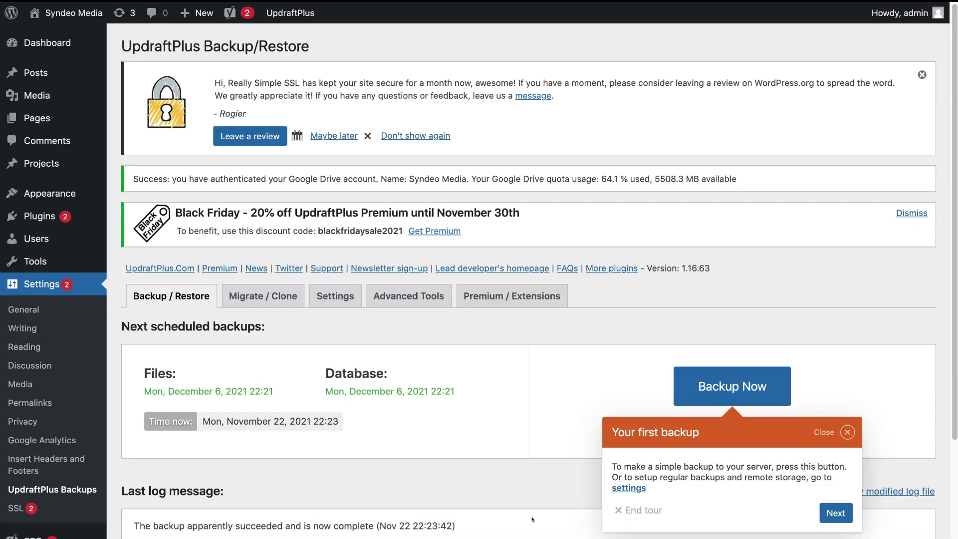
Scroll down to Existing backups showing the Nov 22, 2021 22:21 Google Drive backup
scroll(532, 519, down, 5)
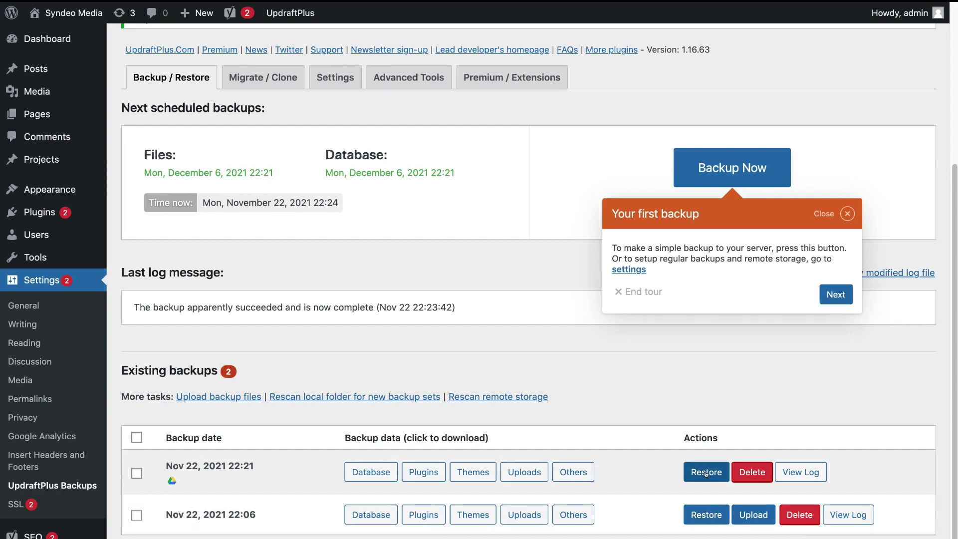
Restore the Nov 22 22:21 backup with database, others, uploads, themes and plugins, then return to settings
click(705, 472)
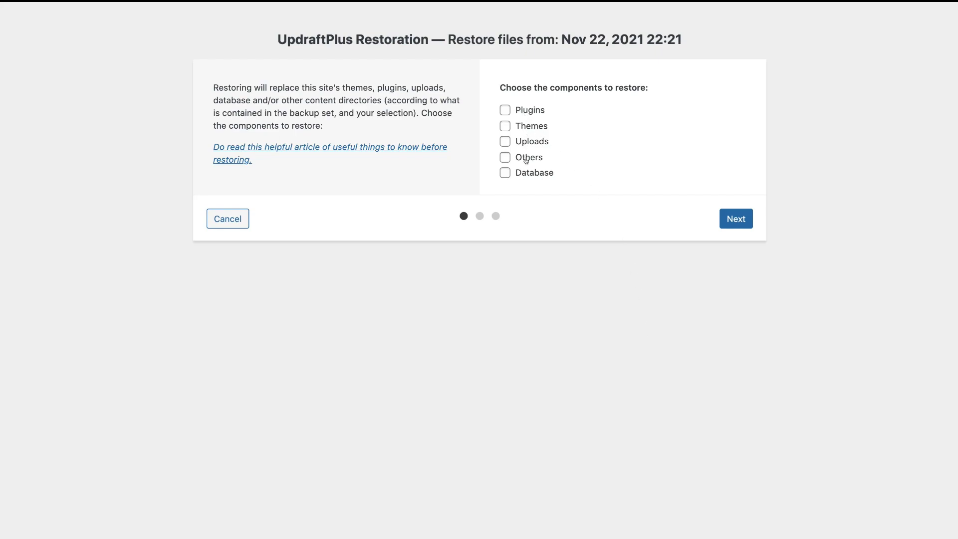
click(504, 172)
click(505, 157)
click(505, 142)
click(503, 126)
click(503, 110)
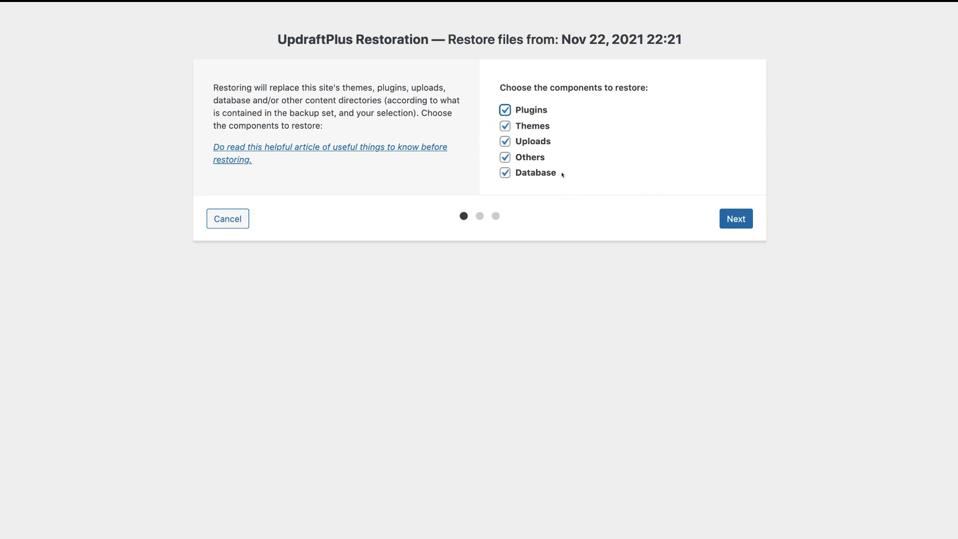
click(726, 219)
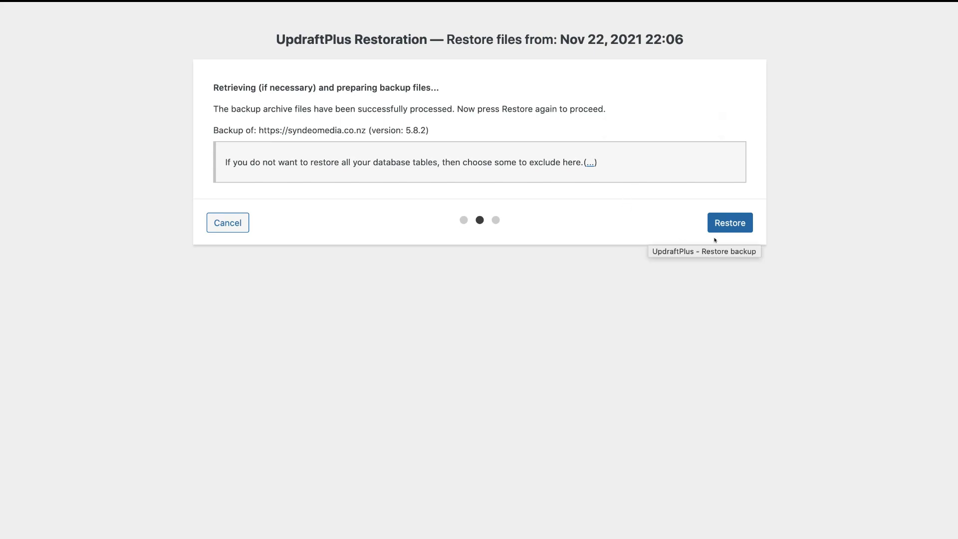
click(732, 223)
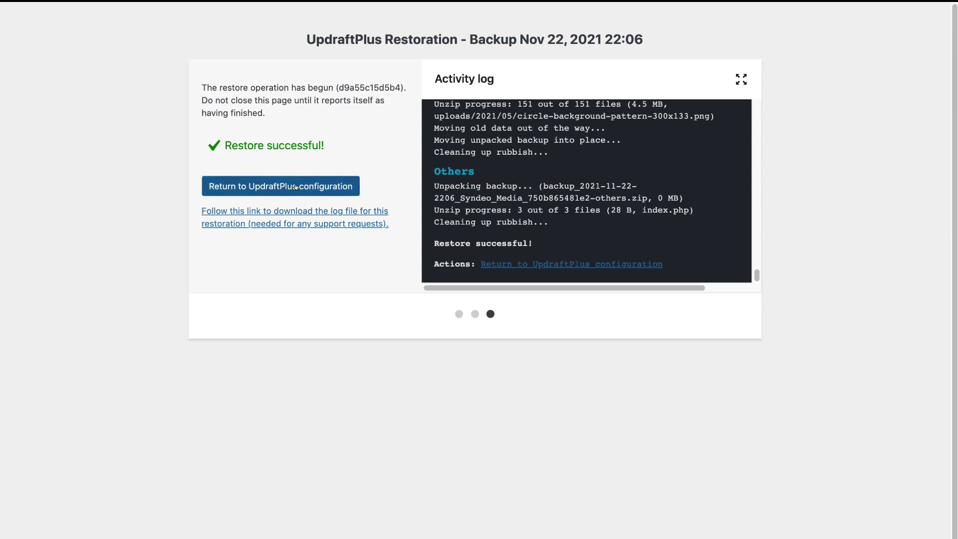
click(323, 187)
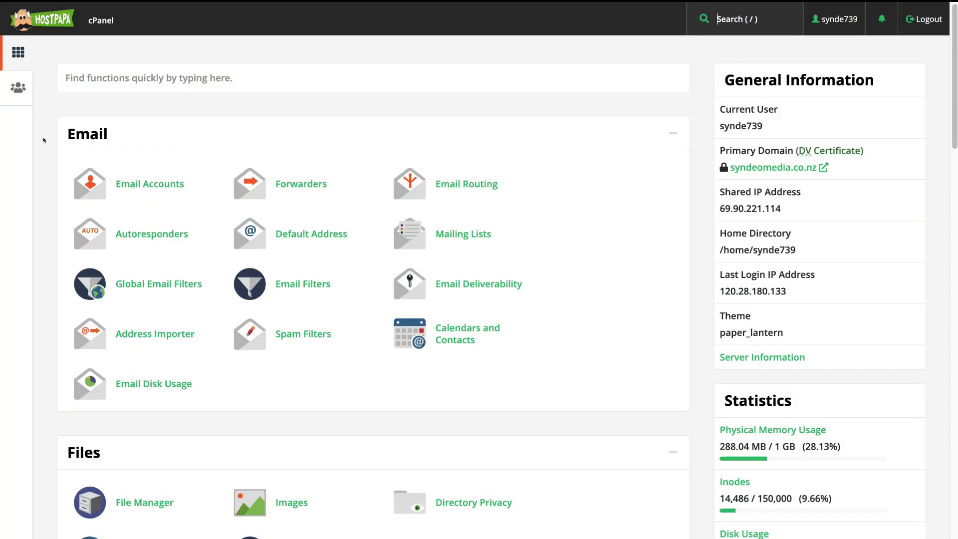
Open the Backup Wizard from the Files section of the cPanel home page
scroll(44, 195, down, 4)
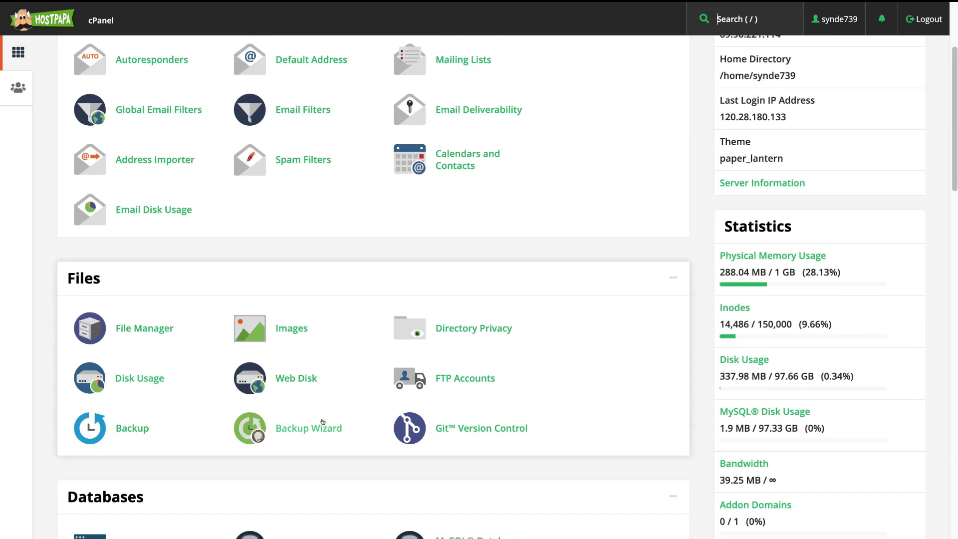
click(302, 429)
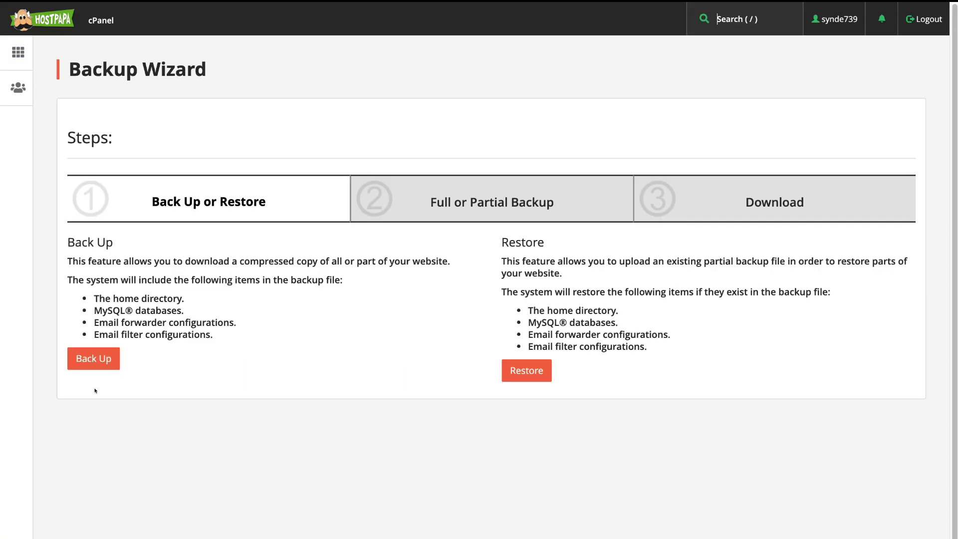
Generate a full account backup to the Home Directory through Back Up > Full Backup
click(102, 360)
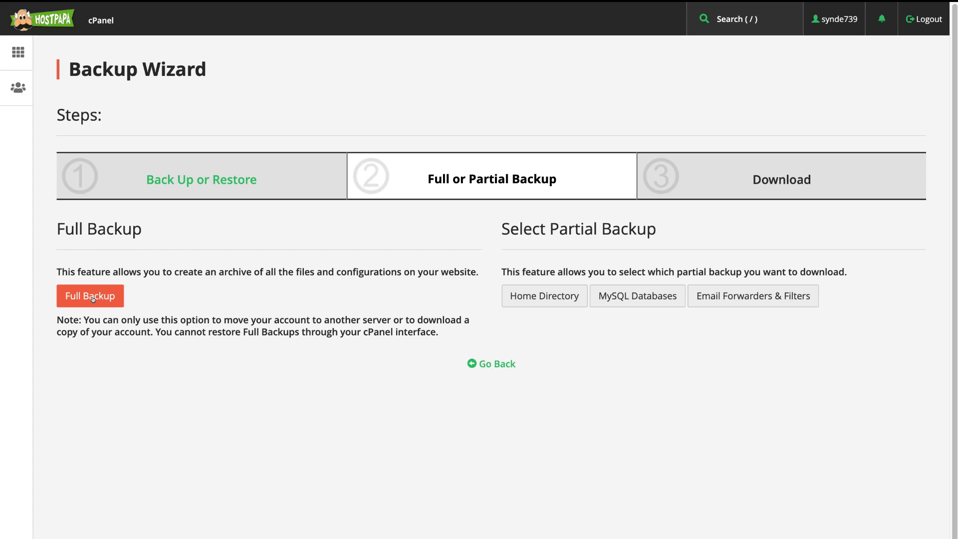
click(94, 298)
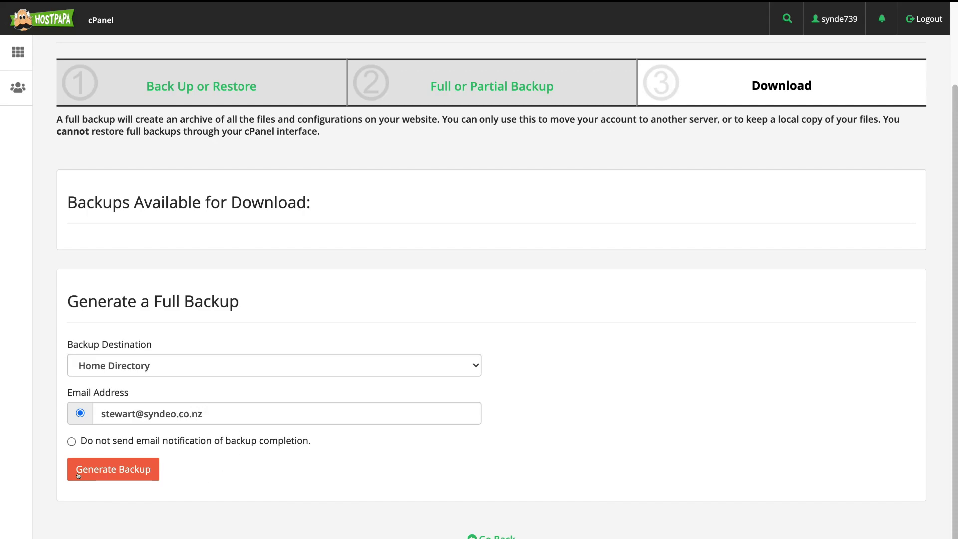
click(120, 472)
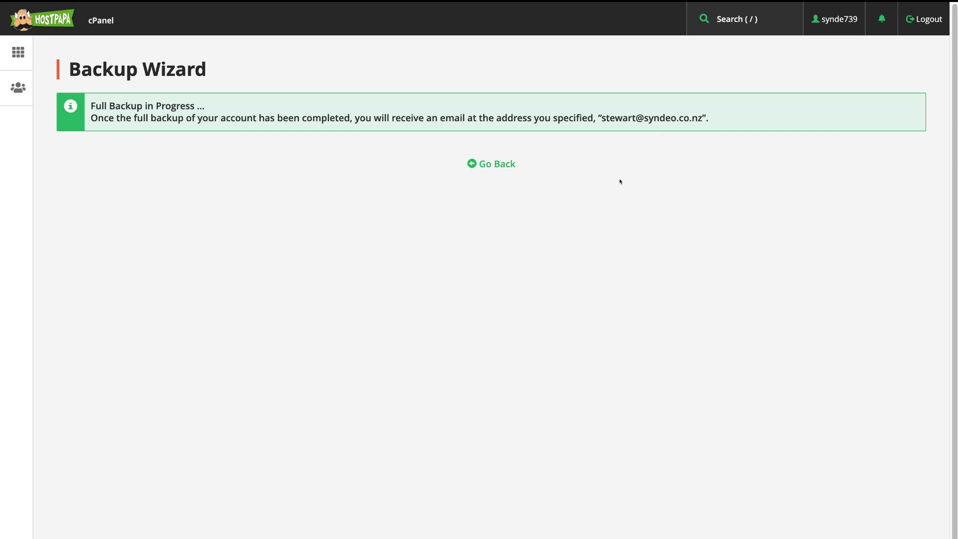
Go from the cPanel home page to Backup's full account backup download page, showing the Tue Nov 23 09:56:09 2021 archive
click(62, 24)
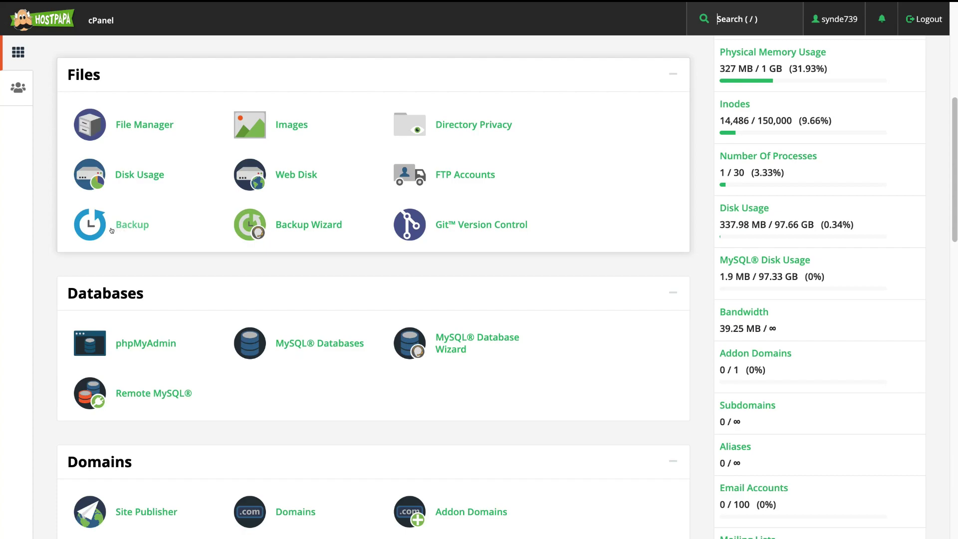
click(119, 228)
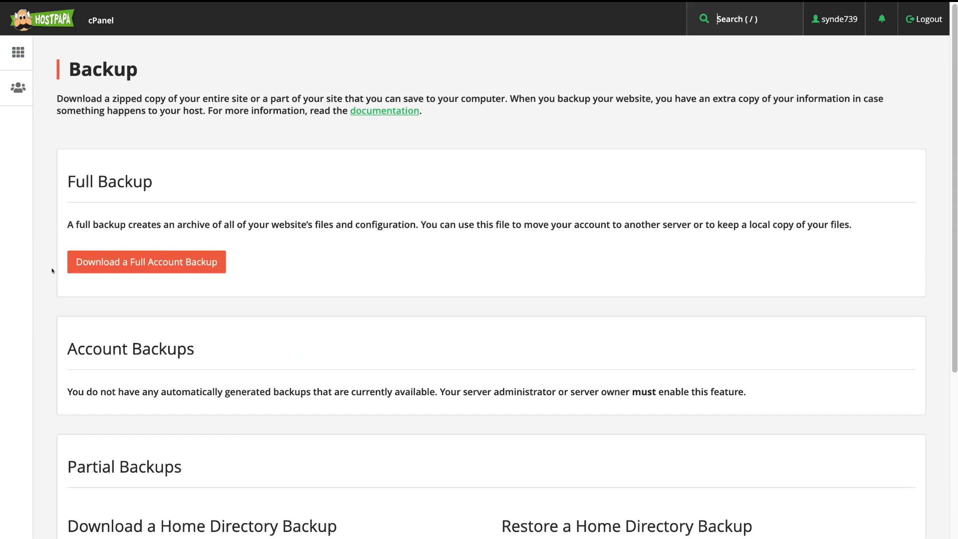
click(121, 262)
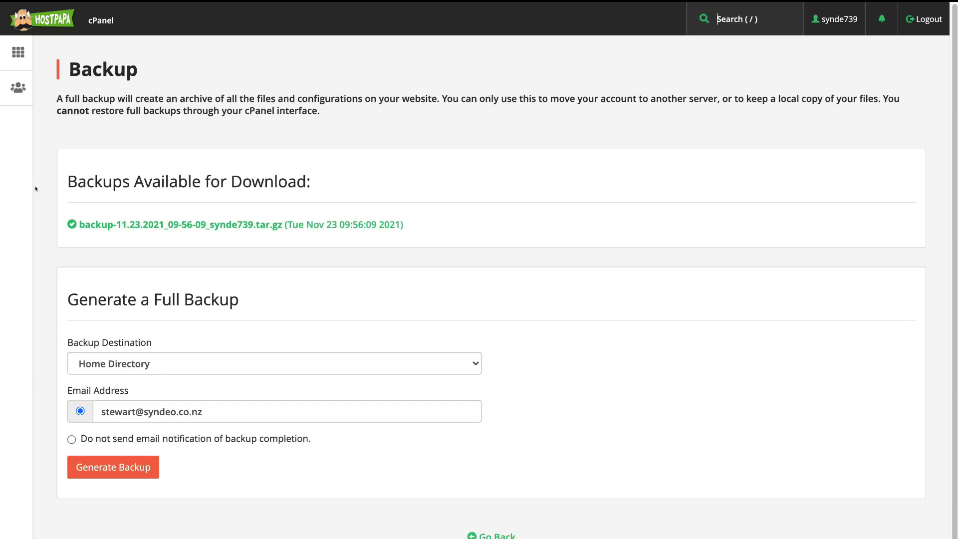